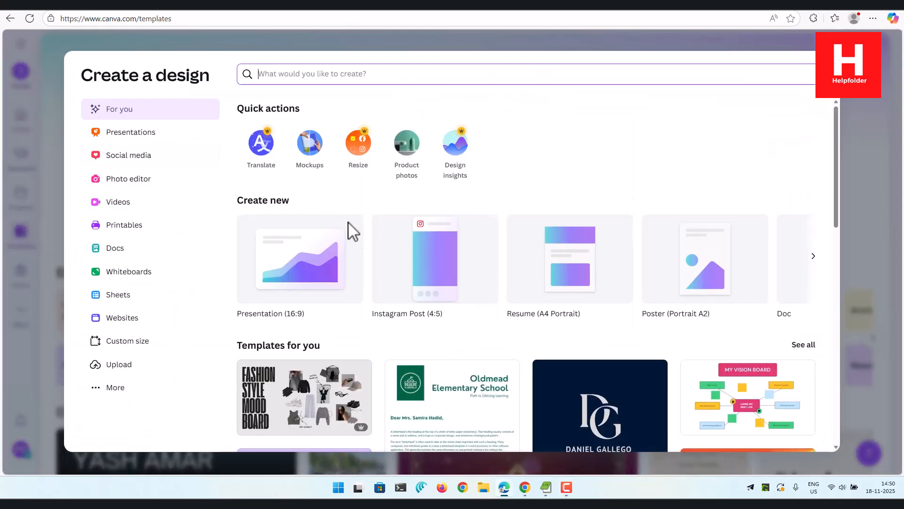
Create a blank Facebook Post design from the social media formats and show the uploaded images
{"action": "left_click", "coordinate": [127, 158]}
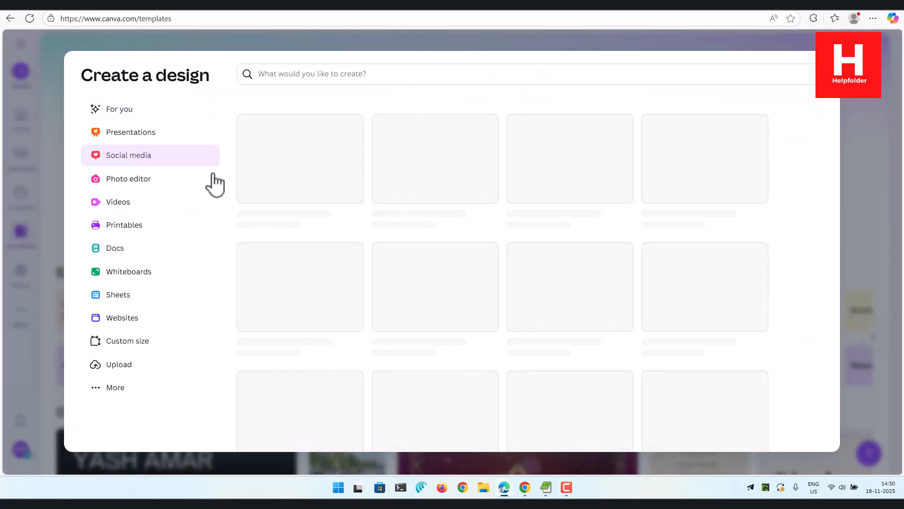
{"action": "left_click", "coordinate": [454, 309]}
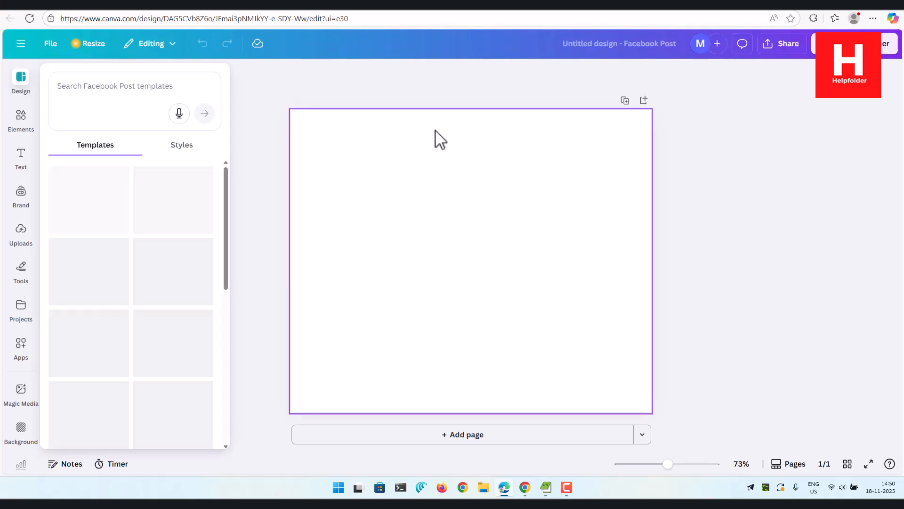
{"action": "left_click", "coordinate": [387, 219]}
{"action": "left_click", "coordinate": [190, 184]}
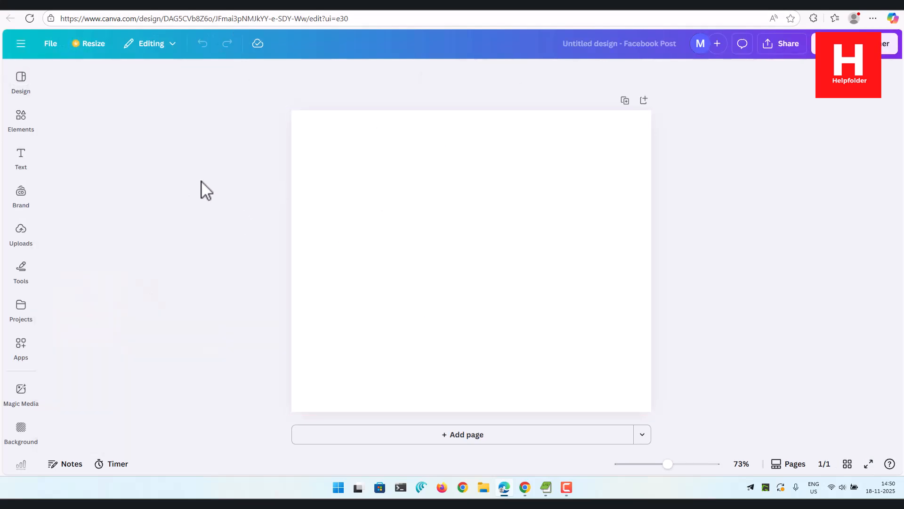
{"action": "left_click", "coordinate": [24, 233]}
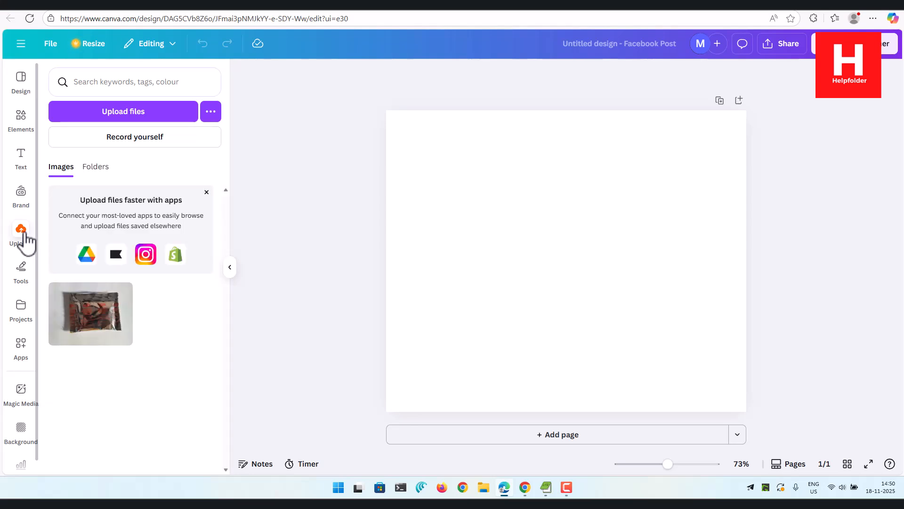
{"action": "mouse_move", "coordinate": [94, 333]}
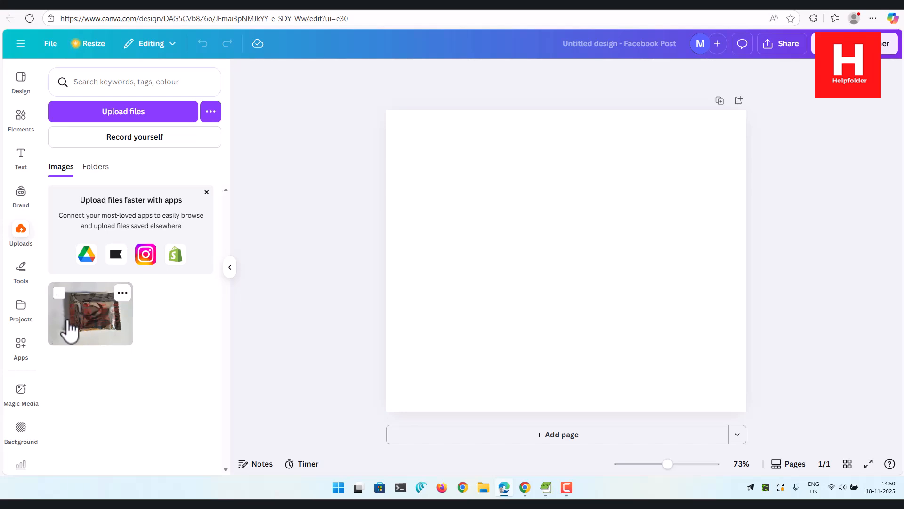
{"action": "left_click", "coordinate": [158, 116]}
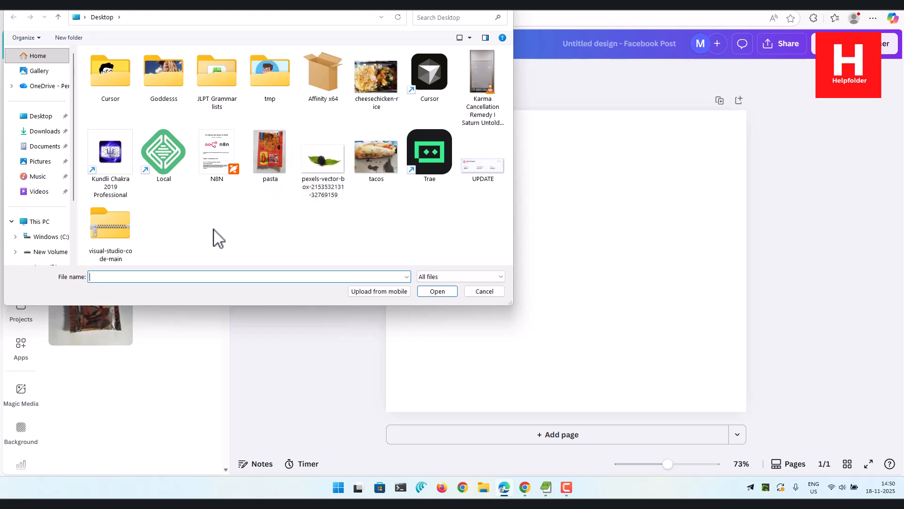
{"action": "left_click", "coordinate": [485, 291]}
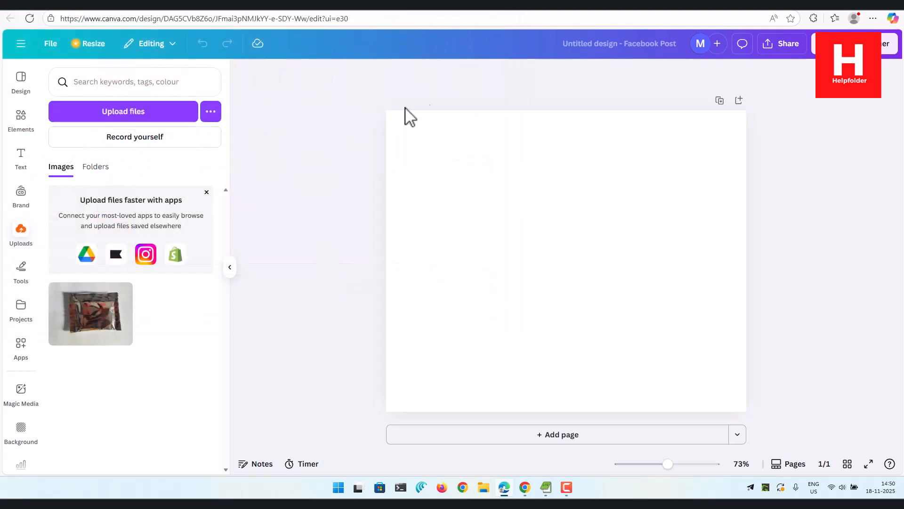
Open pexels.com in a new browser tab and search its photos for "bottle"
{"action": "key", "text": "ctrl+t"}
{"action": "type", "text": "pexe"}
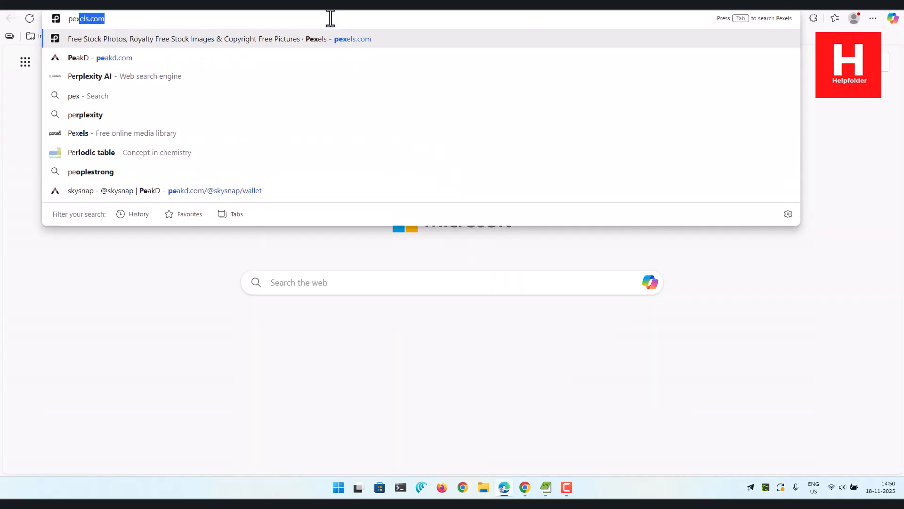
{"action": "type", "text": "ls"}
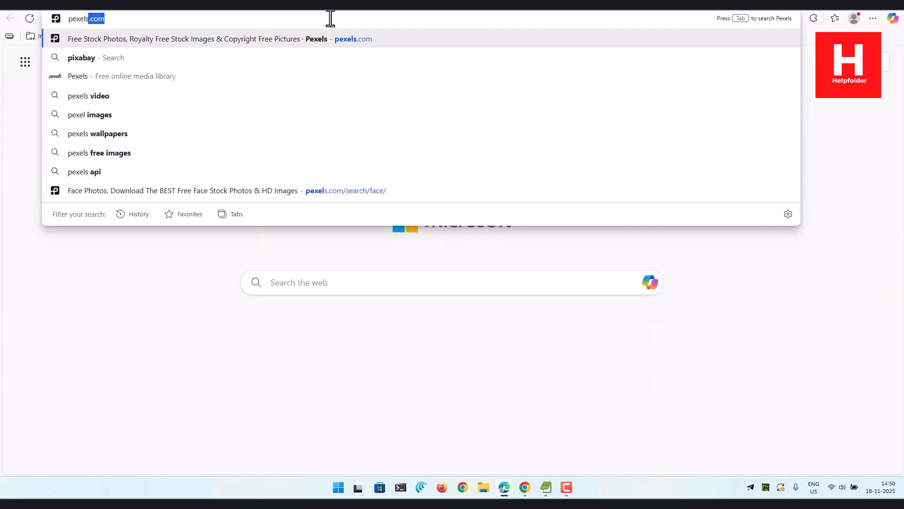
{"action": "key", "text": "Return"}
{"action": "left_click", "coordinate": [84, 243]}
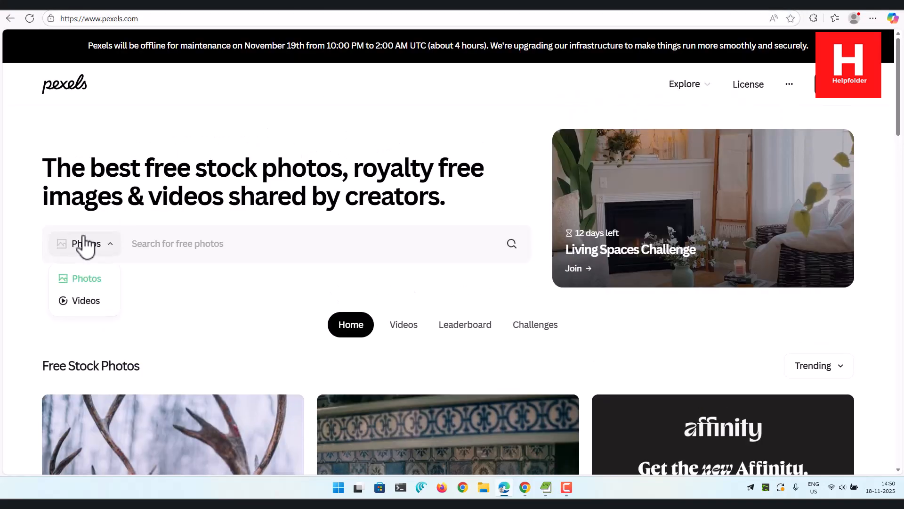
{"action": "left_click", "coordinate": [85, 243]}
{"action": "left_click", "coordinate": [207, 244]}
{"action": "type", "text": "bottl"}
{"action": "key", "text": "Return"}
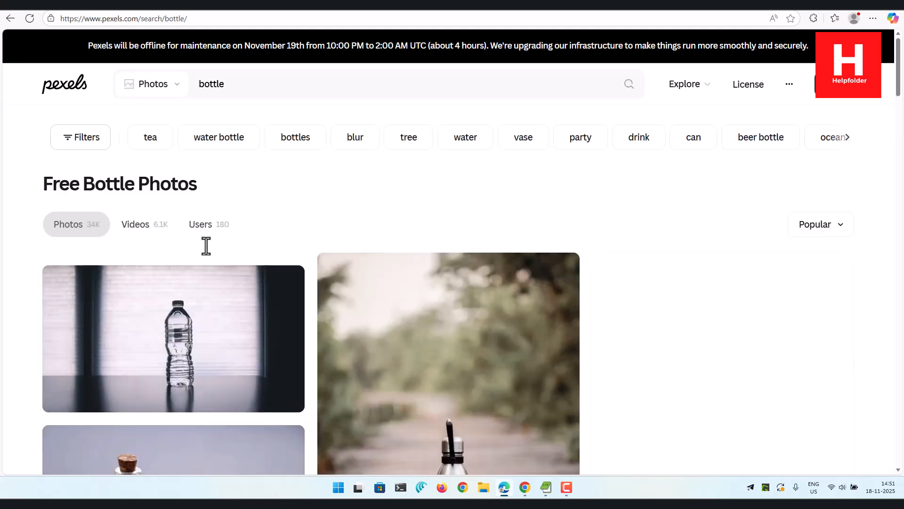
Download the photo of the green Carlsberg bottle standing on an open hand
{"action": "scroll", "coordinate": [4, 299], "scroll_direction": "down", "scroll_amount": 3}
{"action": "scroll", "coordinate": [3, 299], "scroll_direction": "down", "scroll_amount": 8}
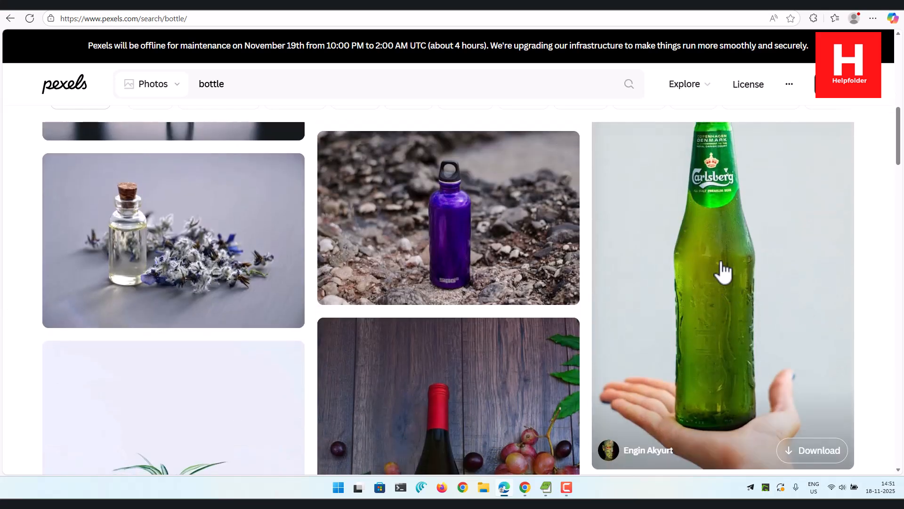
{"action": "left_click", "coordinate": [820, 451]}
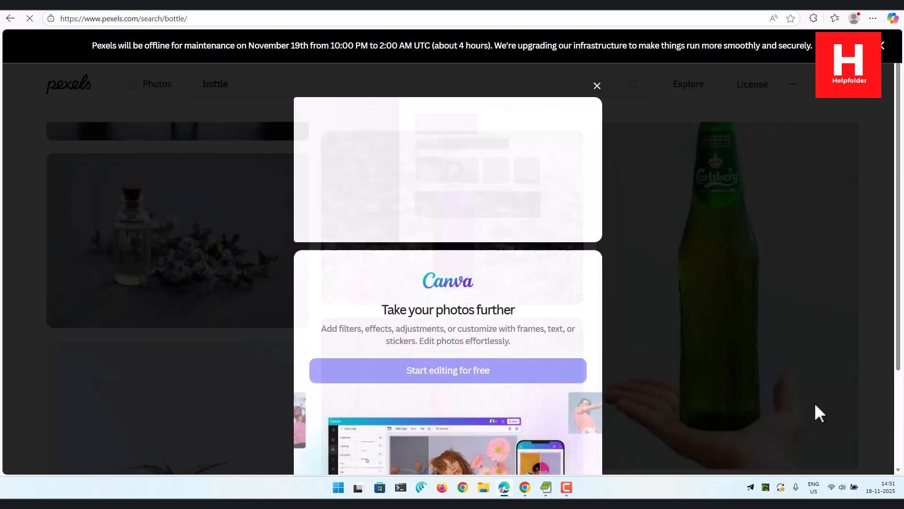
{"action": "left_click", "coordinate": [598, 85]}
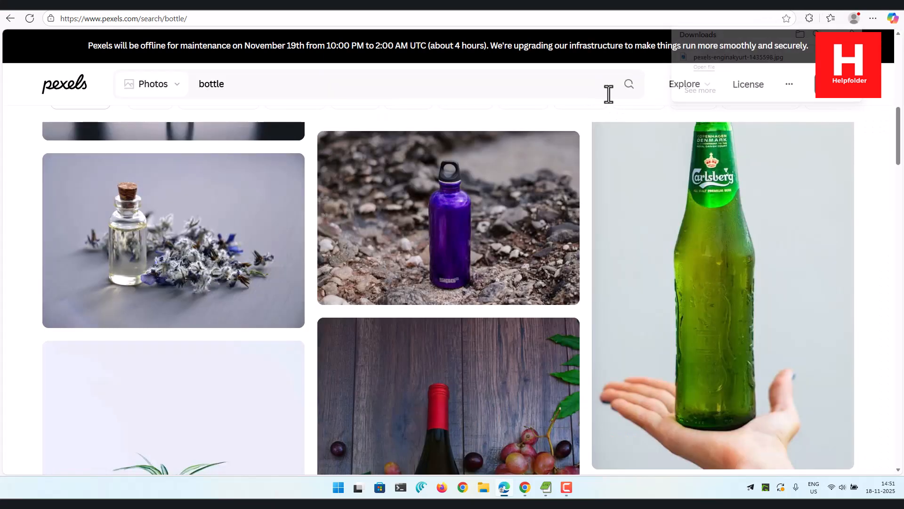
Switch back to Canva, upload the bottle photo from the Downloads folder and place it on the page
{"action": "left_click", "coordinate": [218, 5]}
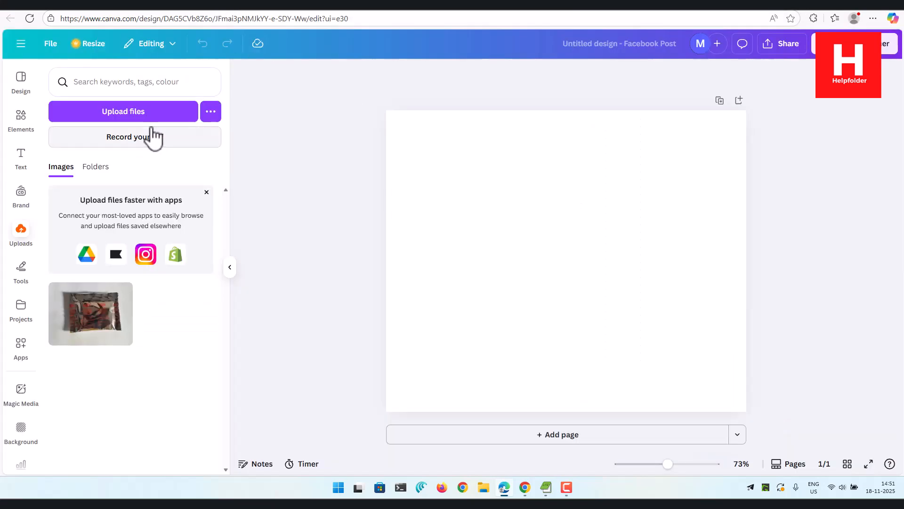
{"action": "left_click", "coordinate": [136, 120]}
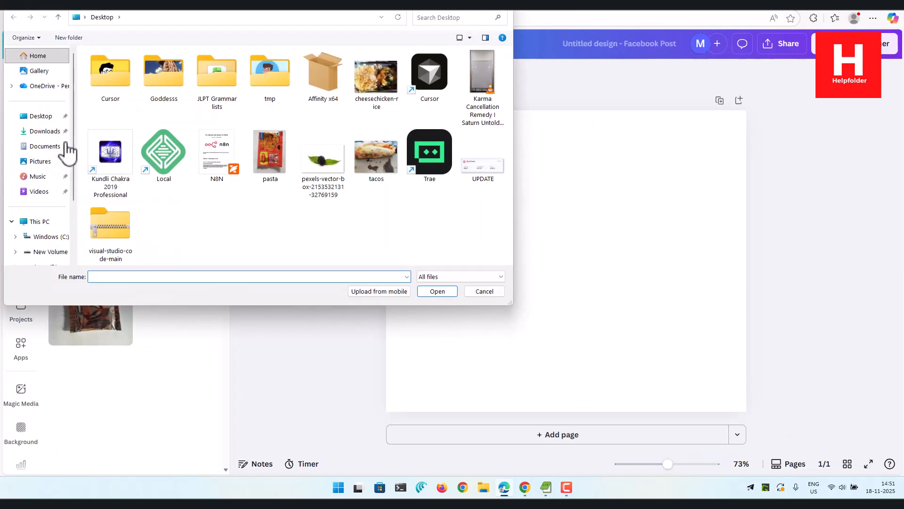
{"action": "left_click", "coordinate": [38, 132]}
{"action": "left_click", "coordinate": [127, 71]}
{"action": "left_click", "coordinate": [437, 292]}
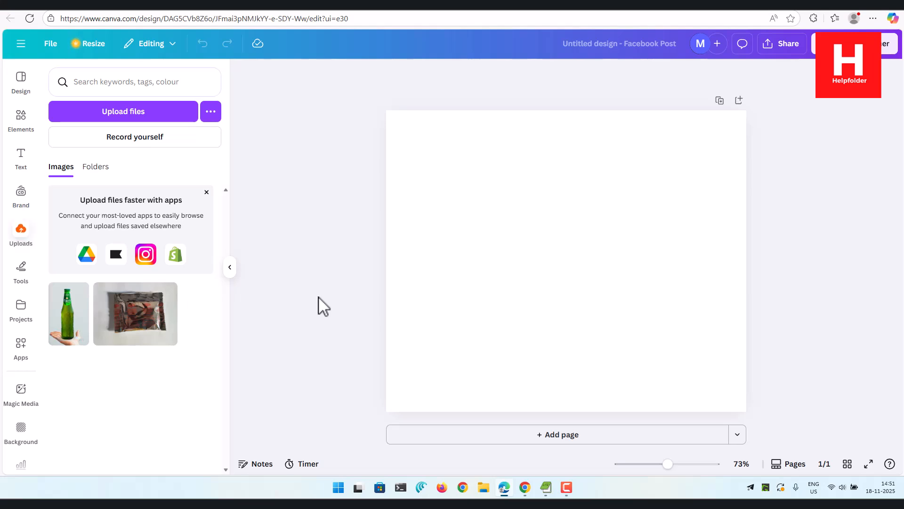
{"action": "left_click", "coordinate": [68, 313]}
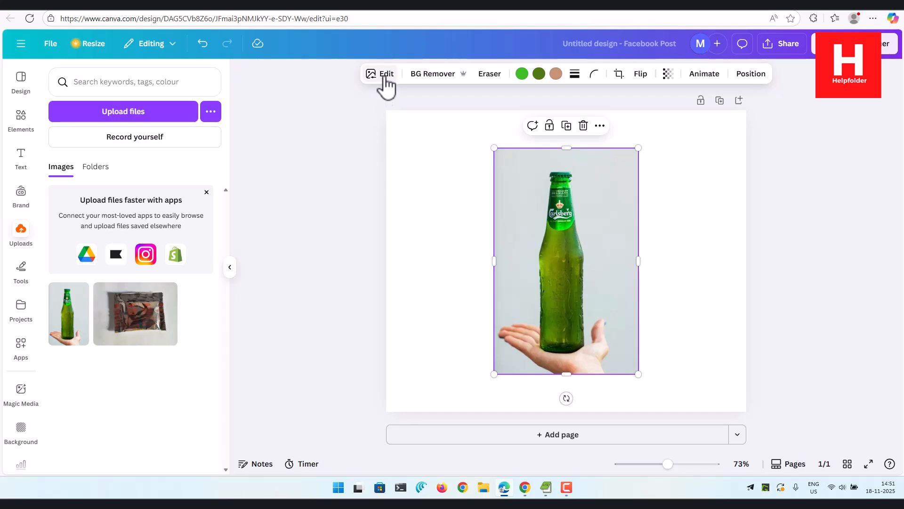
Set the bottle photo as the page background
{"action": "right_click", "coordinate": [515, 198]}
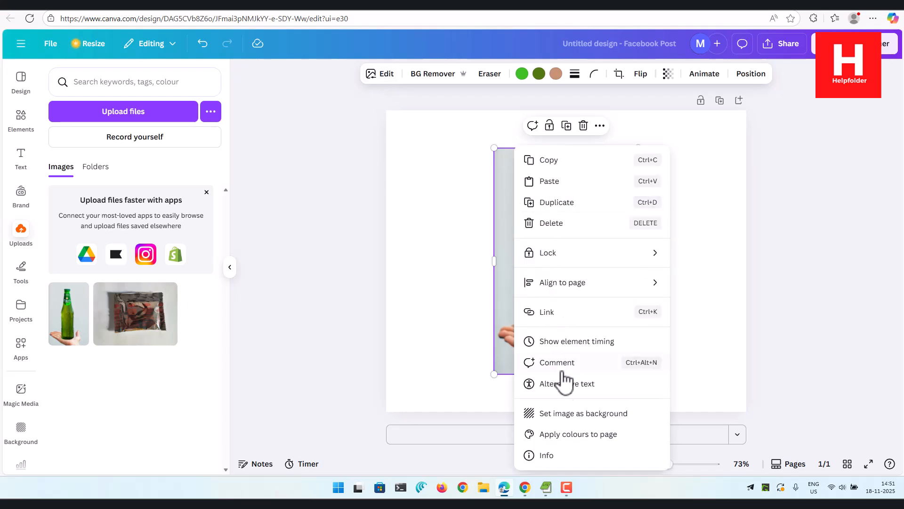
{"action": "left_click", "coordinate": [573, 413]}
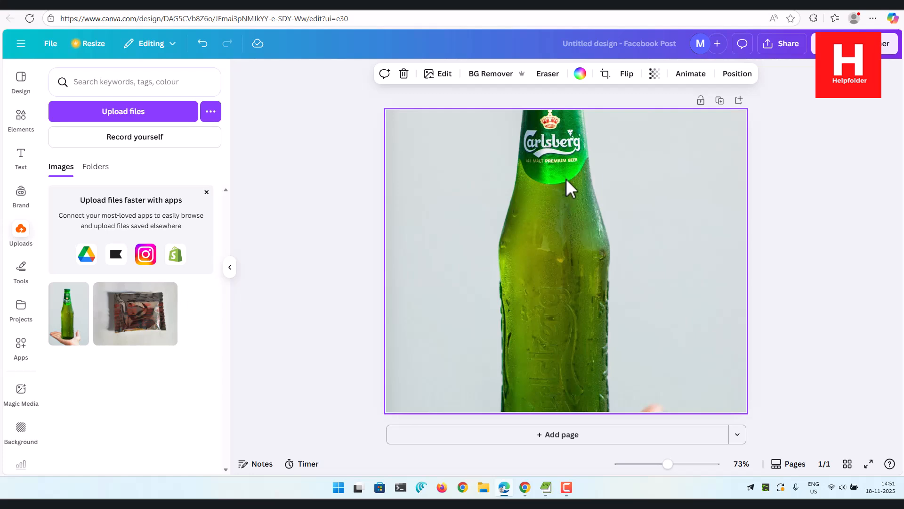
{"action": "left_click", "coordinate": [337, 170]}
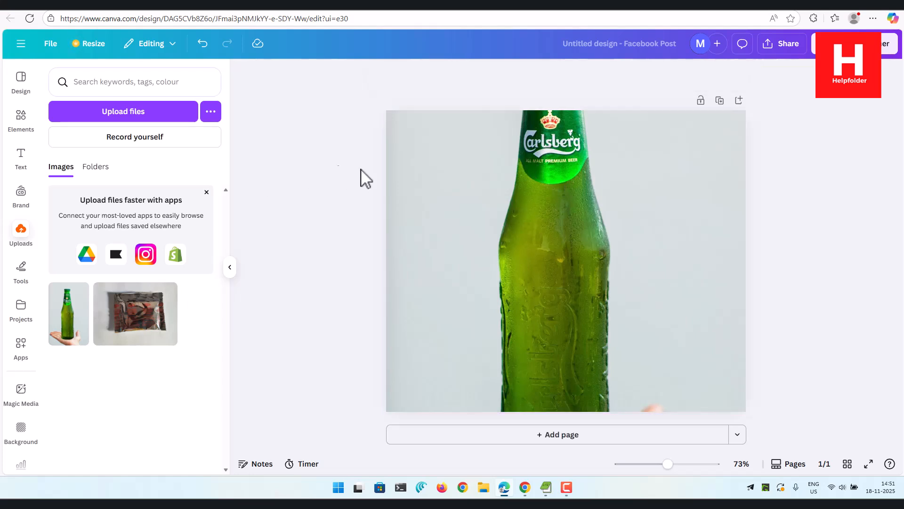
Try the Angled shadow effect on the background bottle photo and undo it
{"action": "left_click", "coordinate": [537, 206]}
{"action": "left_click", "coordinate": [440, 76]}
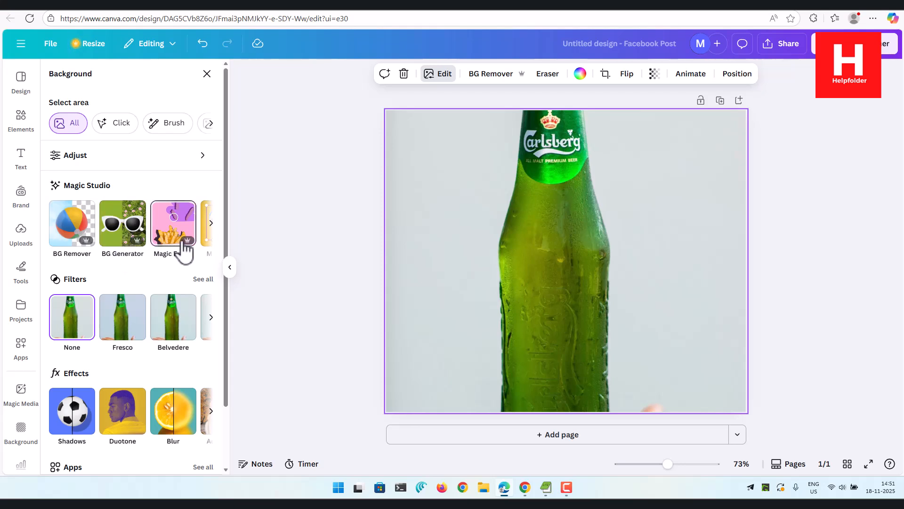
{"action": "left_click", "coordinate": [210, 224]}
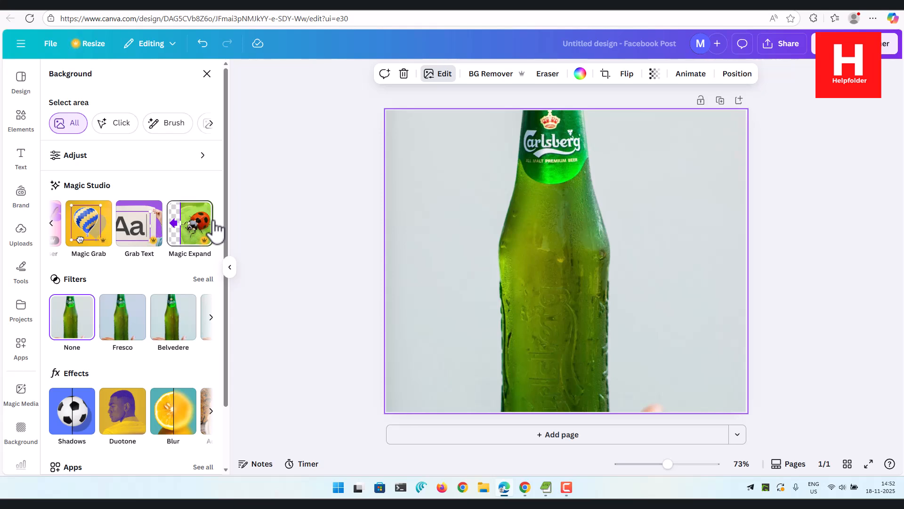
{"action": "scroll", "coordinate": [195, 235], "scroll_direction": "down", "scroll_amount": 2}
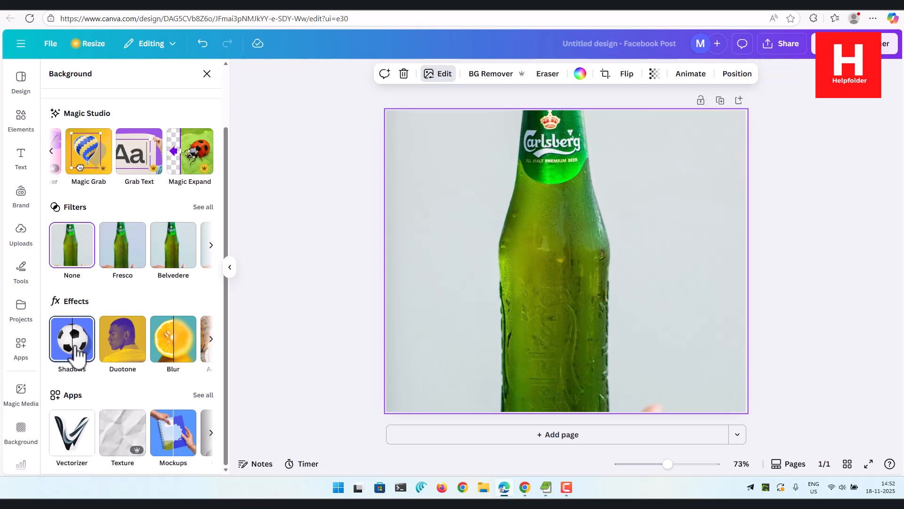
{"action": "left_click", "coordinate": [76, 351]}
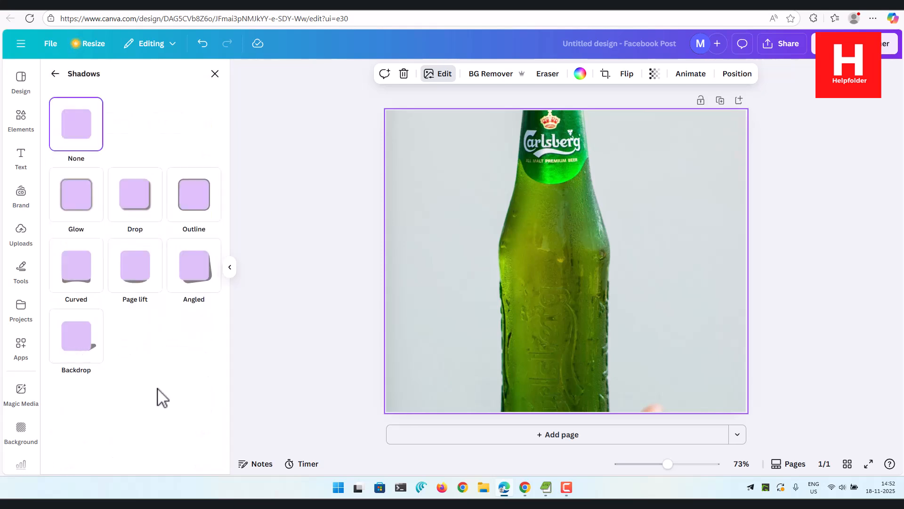
{"action": "left_click", "coordinate": [193, 280]}
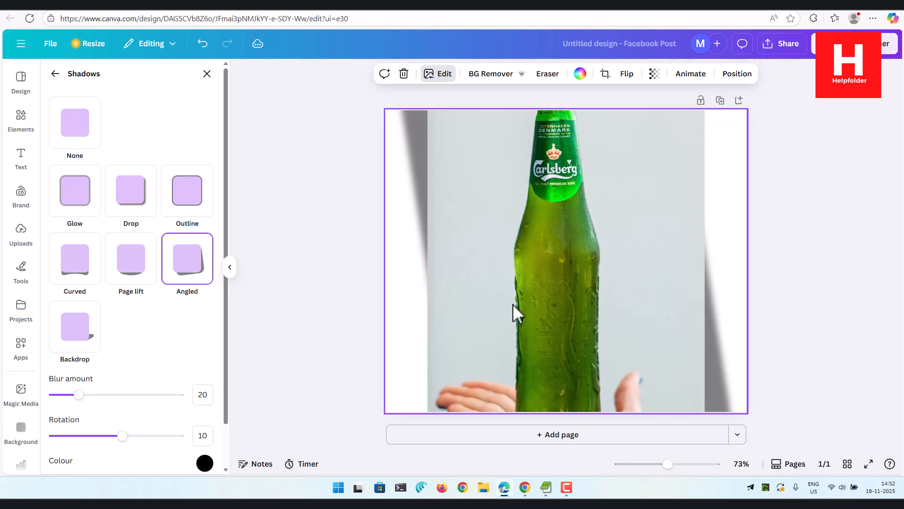
{"action": "left_click", "coordinate": [207, 73]}
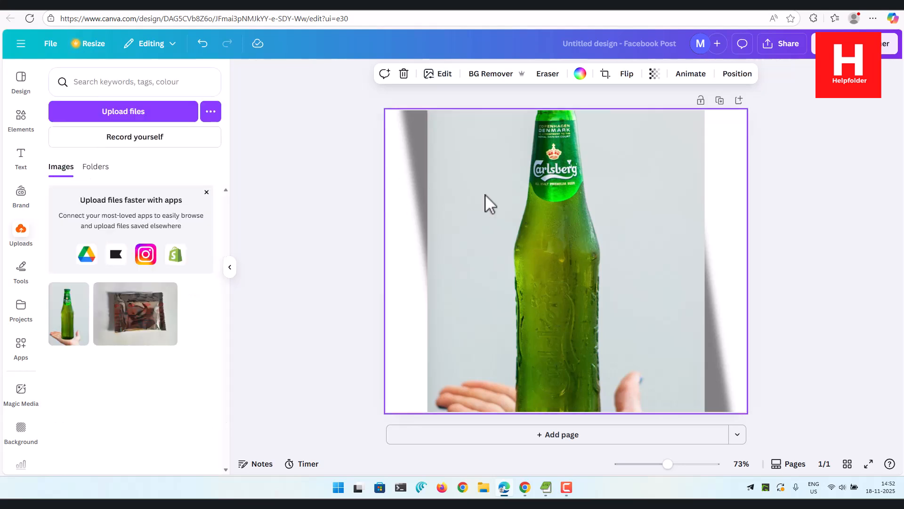
{"action": "key", "text": "ctrl+z"}
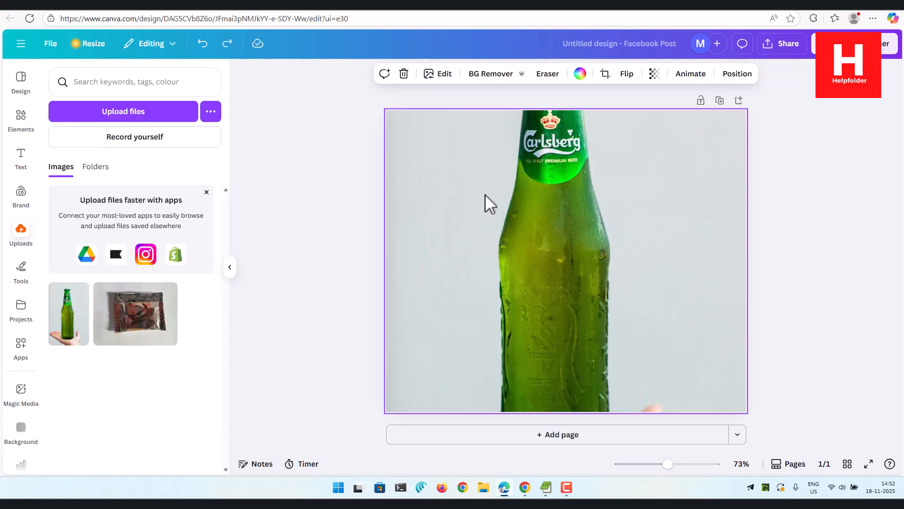
Detach the bottle photo from the background and undo back to the originally placed photo
{"action": "right_click", "coordinate": [457, 171]}
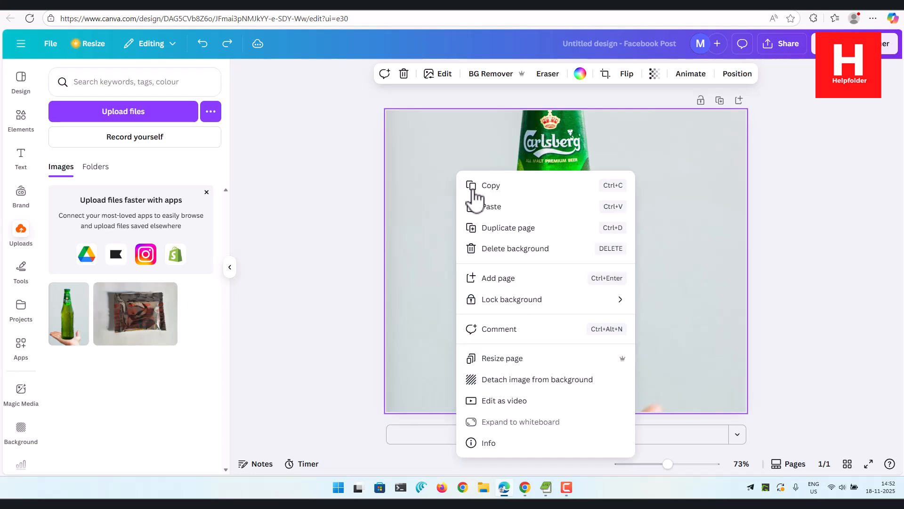
{"action": "left_click", "coordinate": [509, 383]}
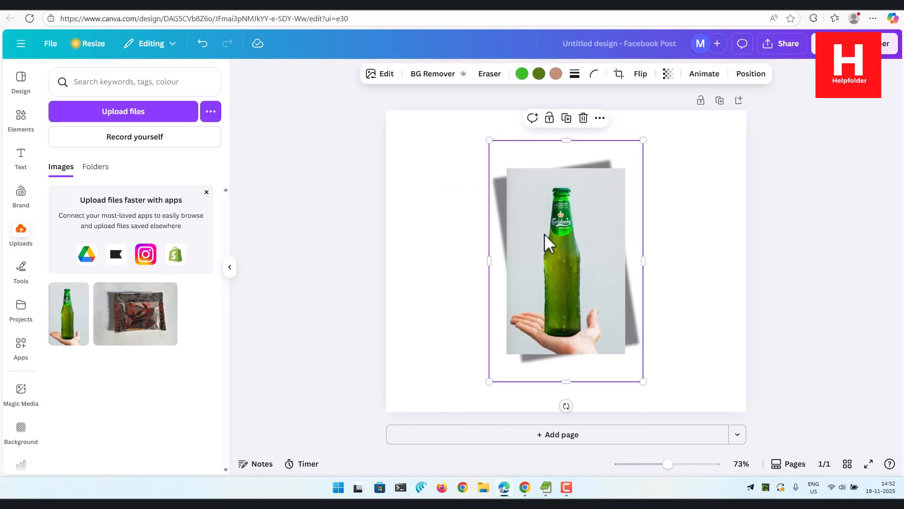
{"action": "key", "text": "ctrl+z"}
{"action": "key", "text": "ctrl+z"}
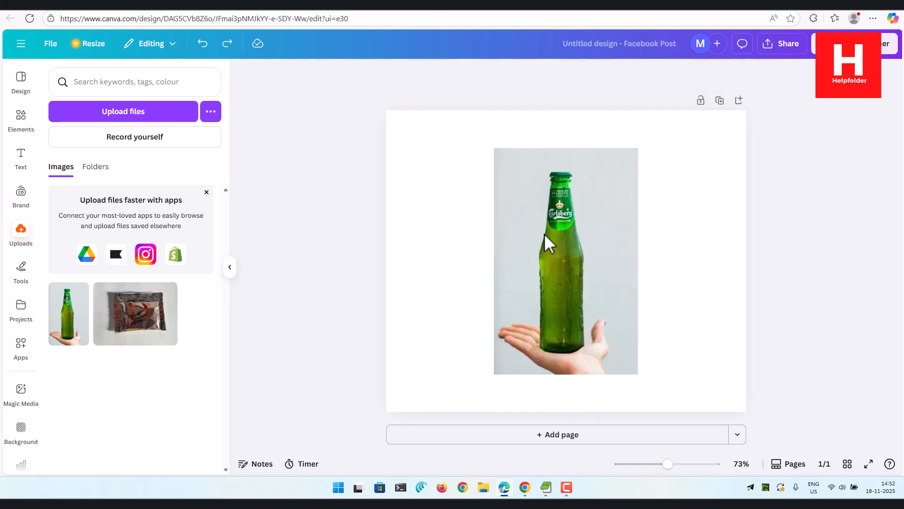
Remove the background of the bottle photo with BG Remover
{"action": "left_click", "coordinate": [560, 258]}
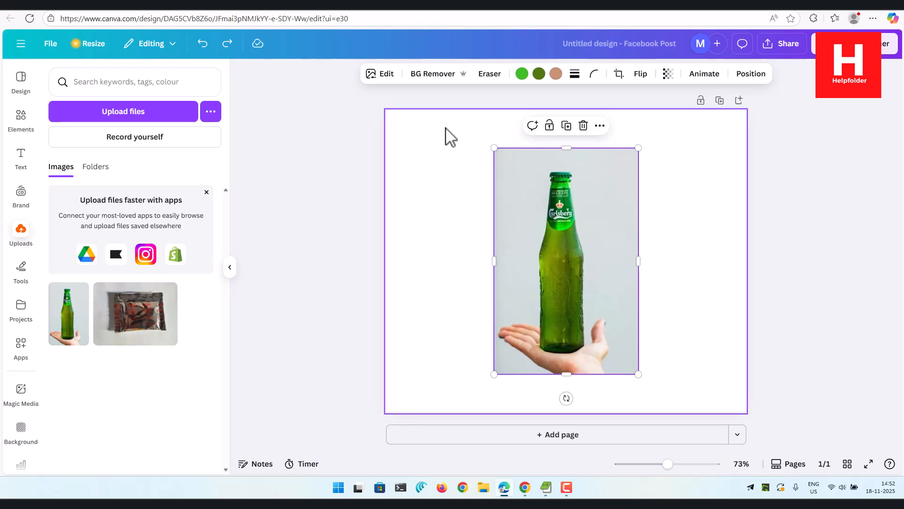
{"action": "left_click", "coordinate": [430, 75]}
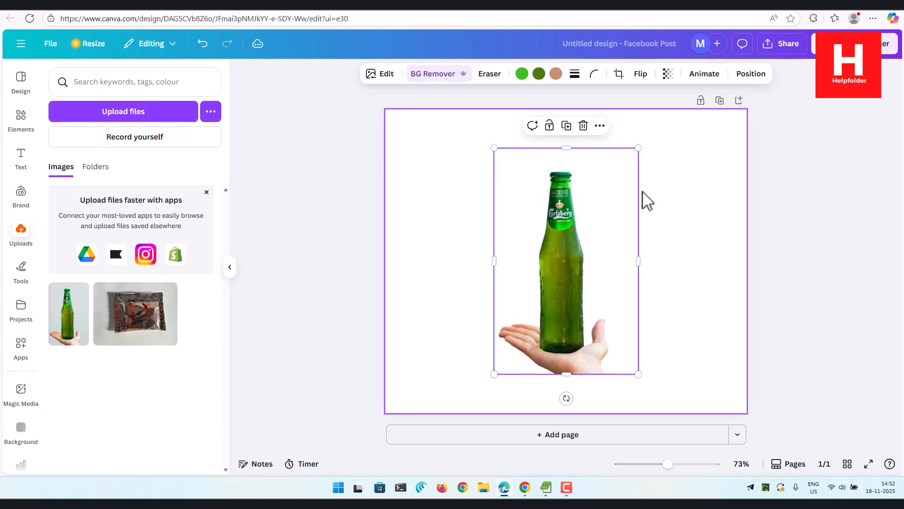
Enlarge the bottle cutout to nearly the page height and align its frame with the page's upper edge
{"action": "left_click_drag", "start_coordinate": [494, 149], "coordinate": [399, 119]}
{"action": "left_click_drag", "start_coordinate": [508, 190], "coordinate": [554, 231]}
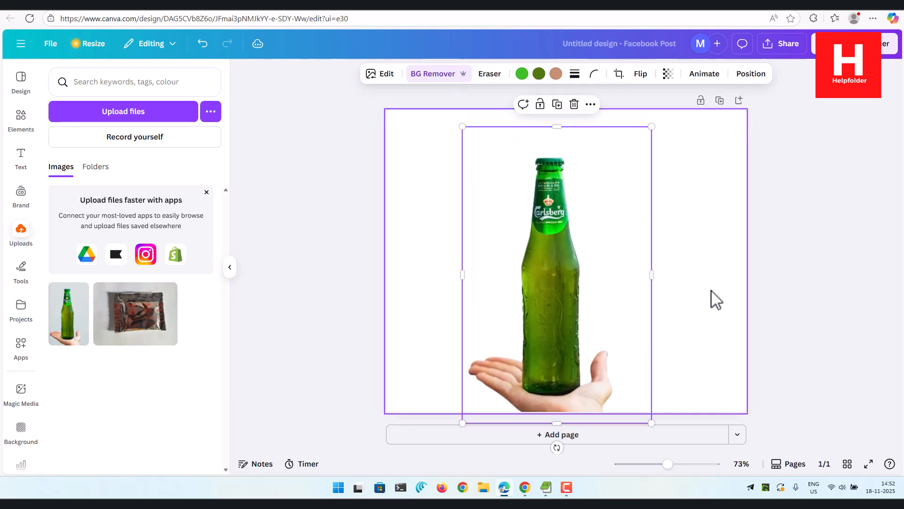
{"action": "left_click_drag", "start_coordinate": [572, 171], "coordinate": [574, 154]}
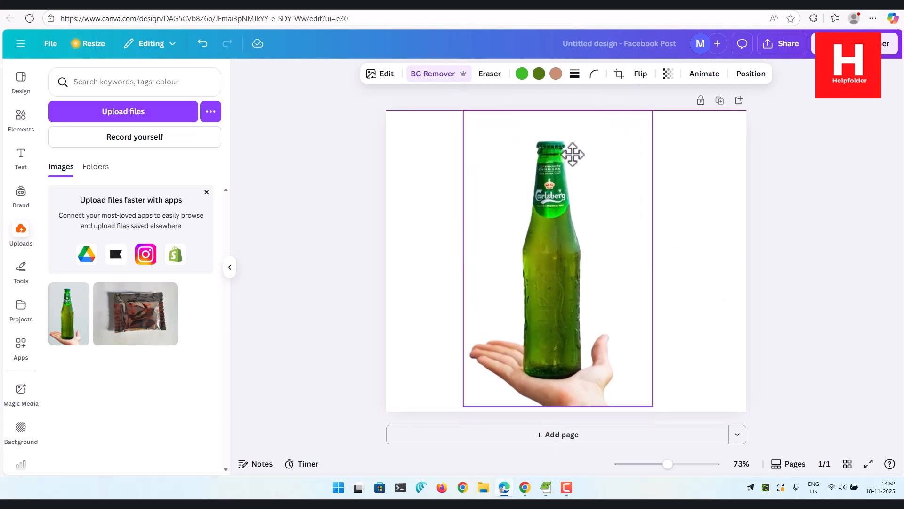
Try the Curved and Outline shadow effects on the bottle cutout and apply the Angled shadow instead
{"action": "left_click", "coordinate": [341, 178]}
{"action": "left_click", "coordinate": [555, 204]}
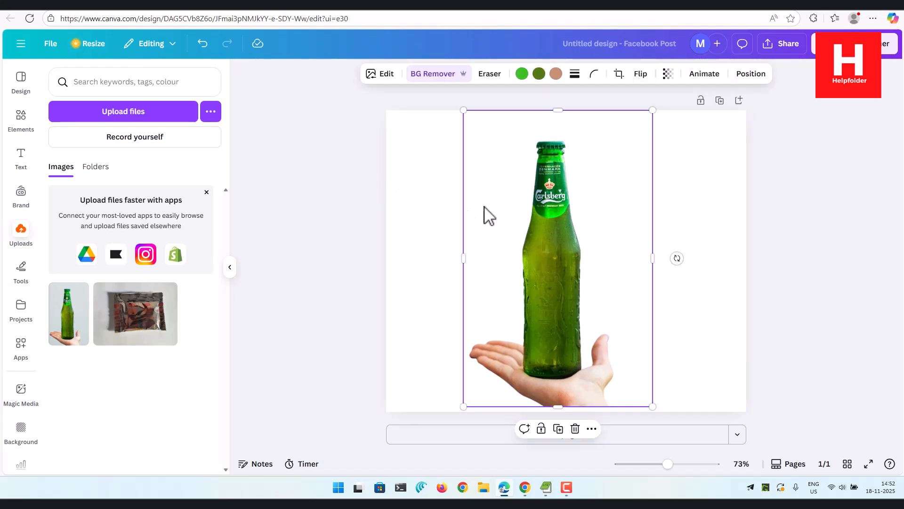
{"action": "left_click", "coordinate": [380, 74]}
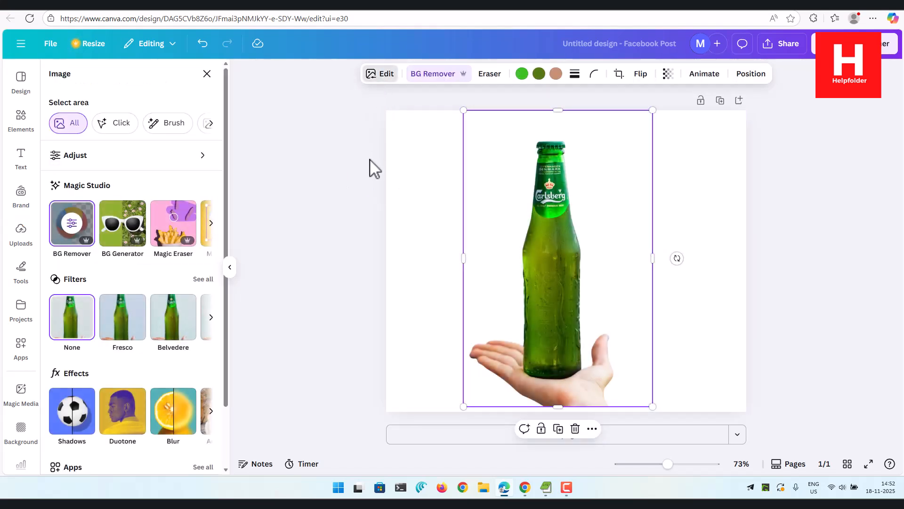
{"action": "left_click", "coordinate": [75, 409]}
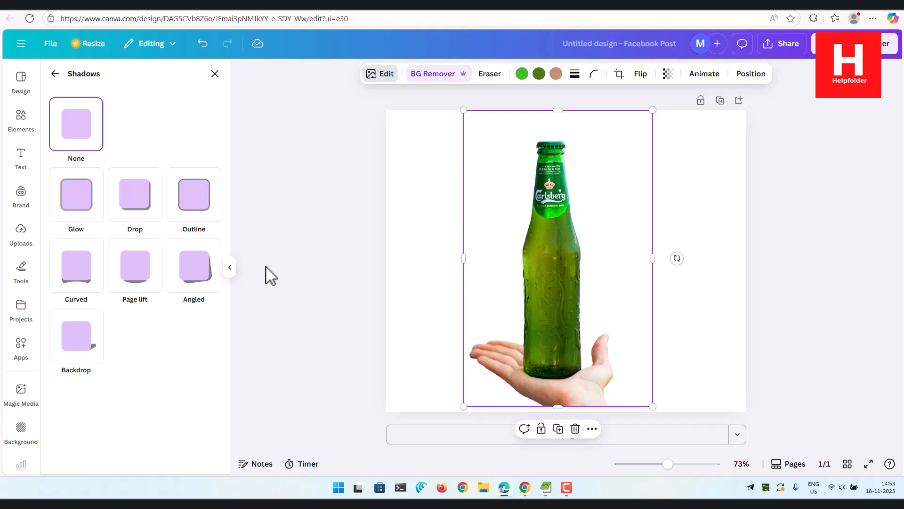
{"action": "left_click", "coordinate": [78, 285]}
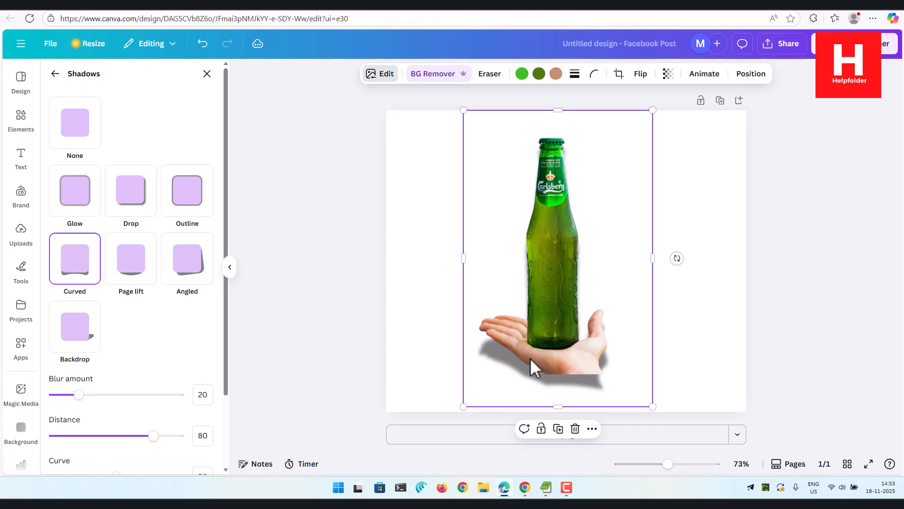
{"action": "key", "text": "ctrl+z"}
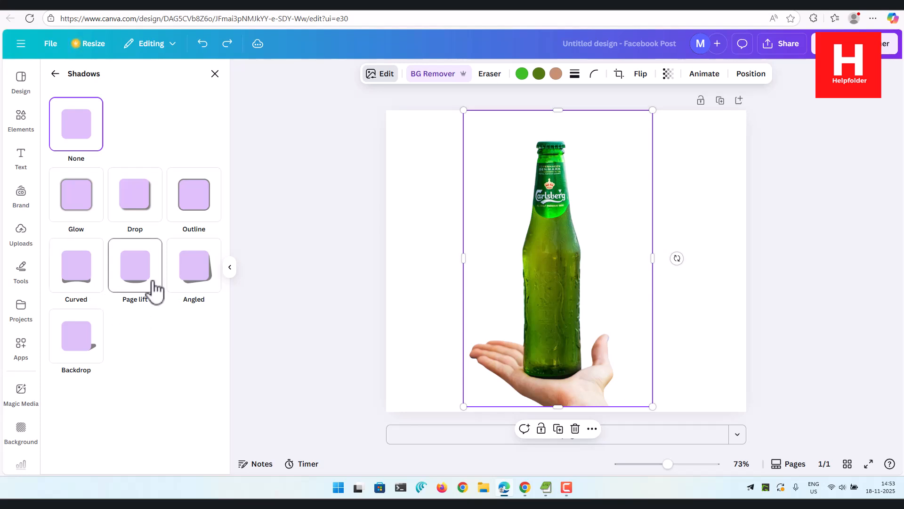
{"action": "left_click", "coordinate": [196, 208]}
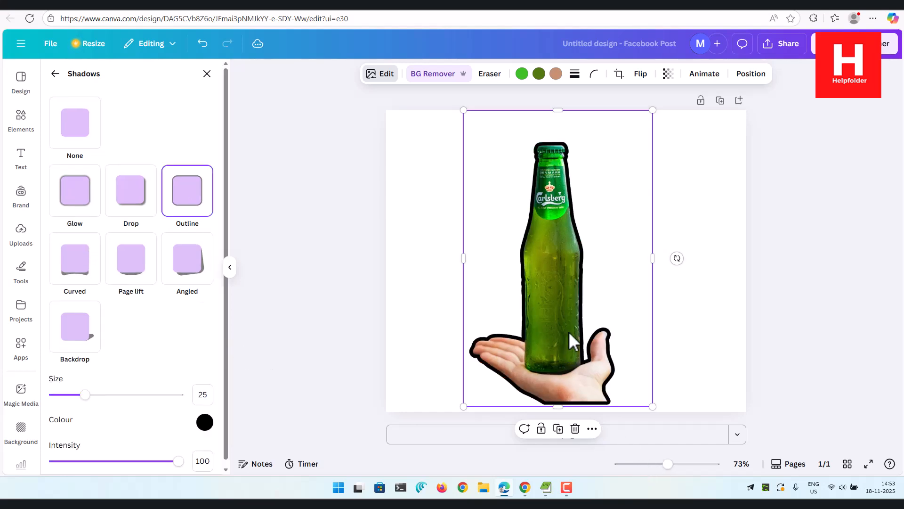
{"action": "left_click", "coordinate": [196, 282]}
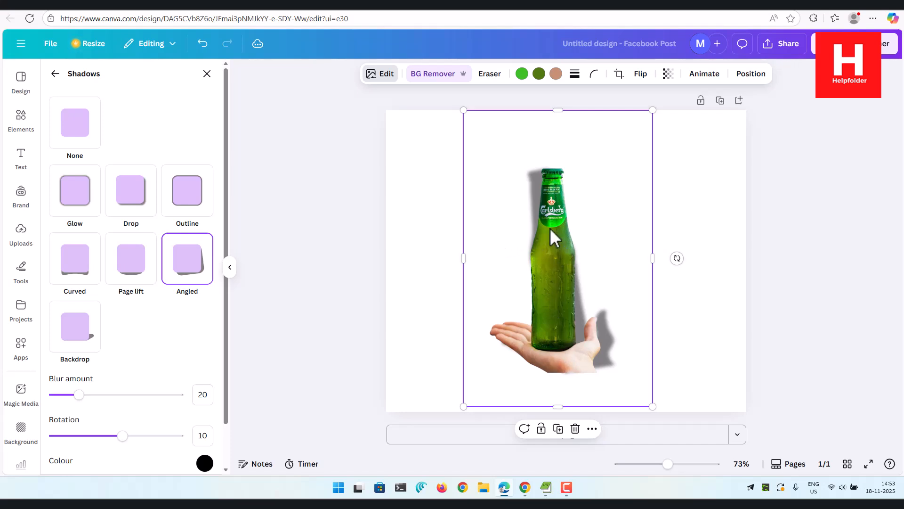
Enlarge the bottle cutout until its frame is slightly wider than the page and centre it with the cap near the page's upper edge
{"action": "left_click_drag", "start_coordinate": [524, 178], "coordinate": [522, 197]}
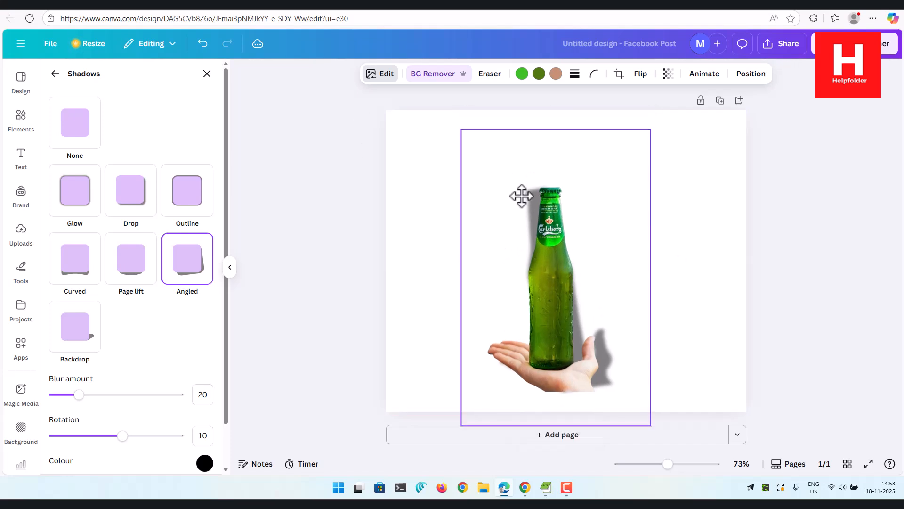
{"action": "left_click_drag", "start_coordinate": [463, 130], "coordinate": [366, 99]}
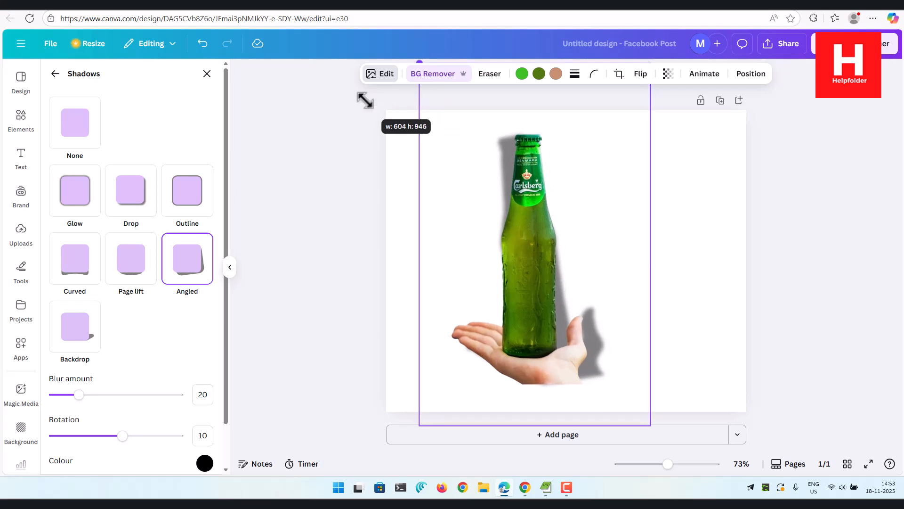
{"action": "left_click_drag", "start_coordinate": [537, 198], "coordinate": [571, 256]}
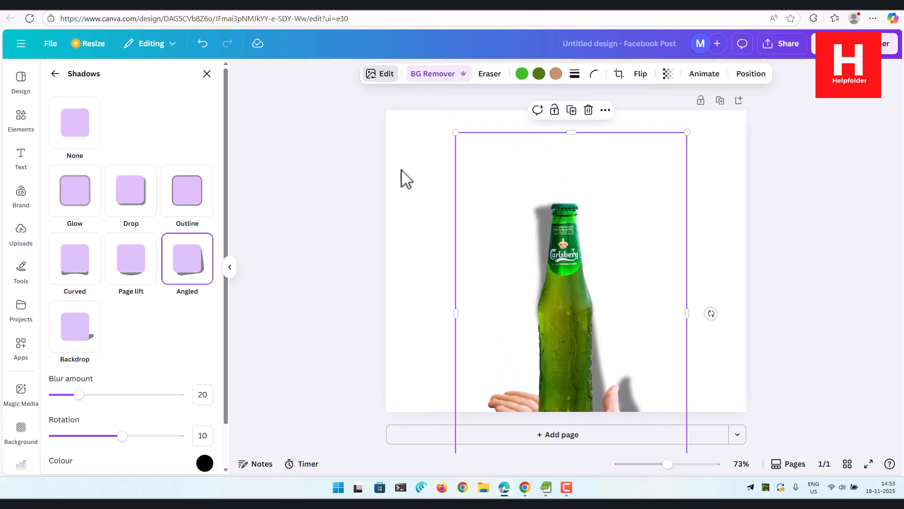
{"action": "left_click_drag", "start_coordinate": [456, 136], "coordinate": [364, 101]}
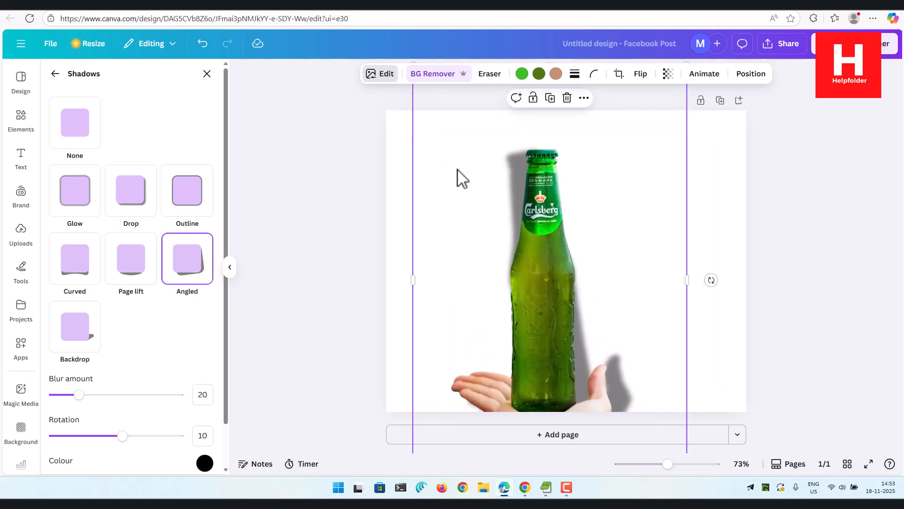
{"action": "left_click_drag", "start_coordinate": [411, 282], "coordinate": [375, 276]}
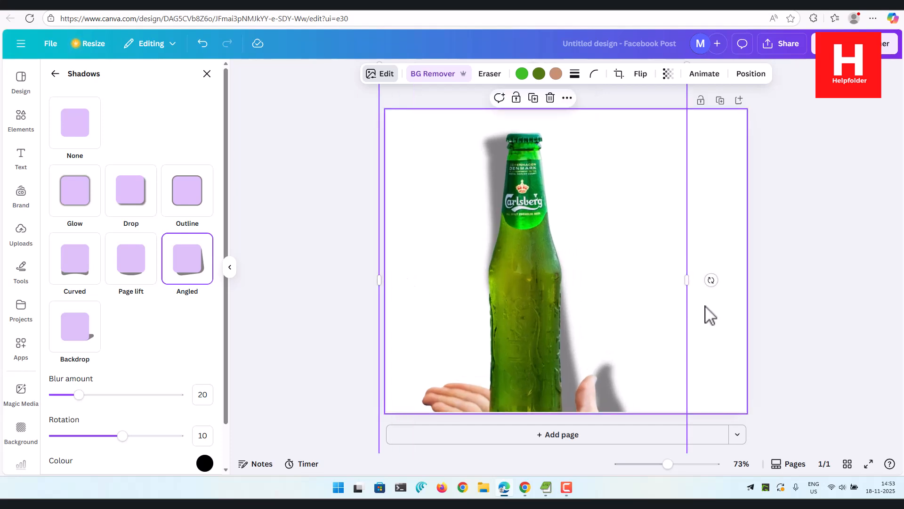
{"action": "left_click_drag", "start_coordinate": [688, 281], "coordinate": [769, 288]}
{"action": "left_click_drag", "start_coordinate": [585, 315], "coordinate": [581, 336]}
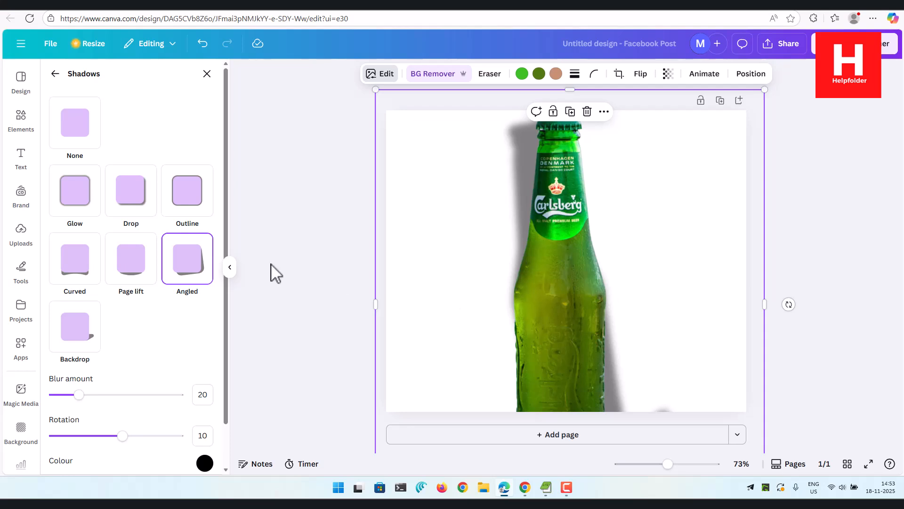
{"action": "left_click", "coordinate": [280, 238]}
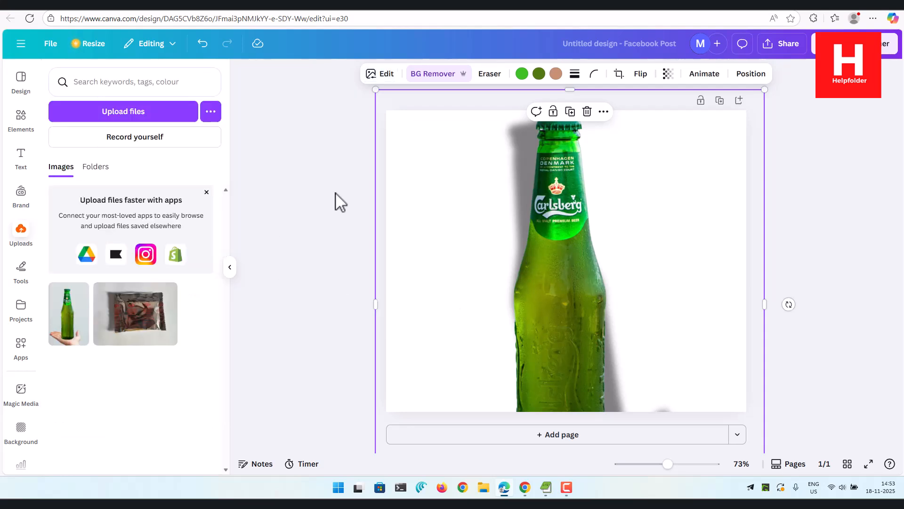
{"action": "left_click", "coordinate": [330, 211]}
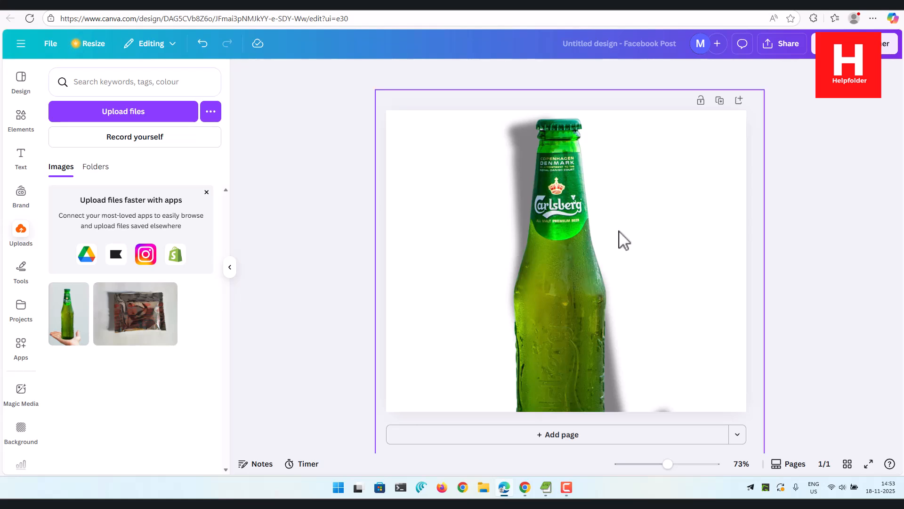
{"action": "left_click", "coordinate": [560, 230]}
{"action": "left_click", "coordinate": [385, 74]}
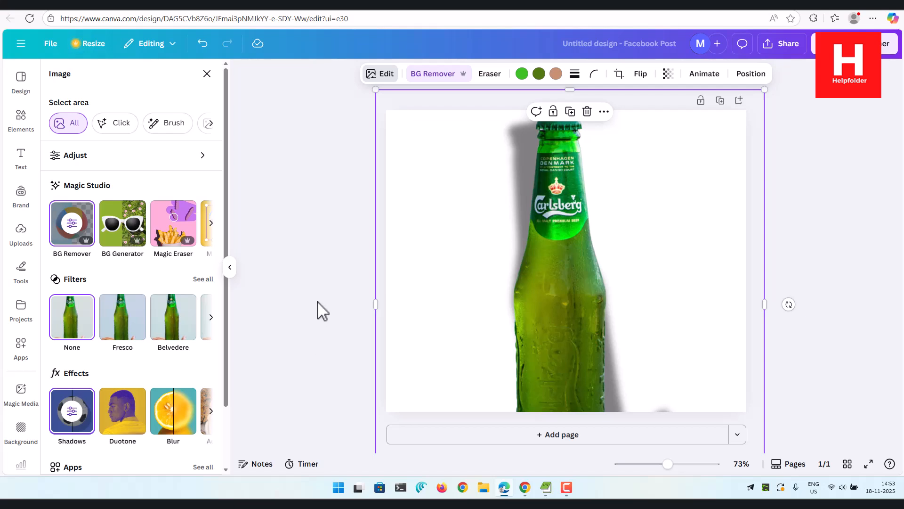
{"action": "key", "text": "Escape"}
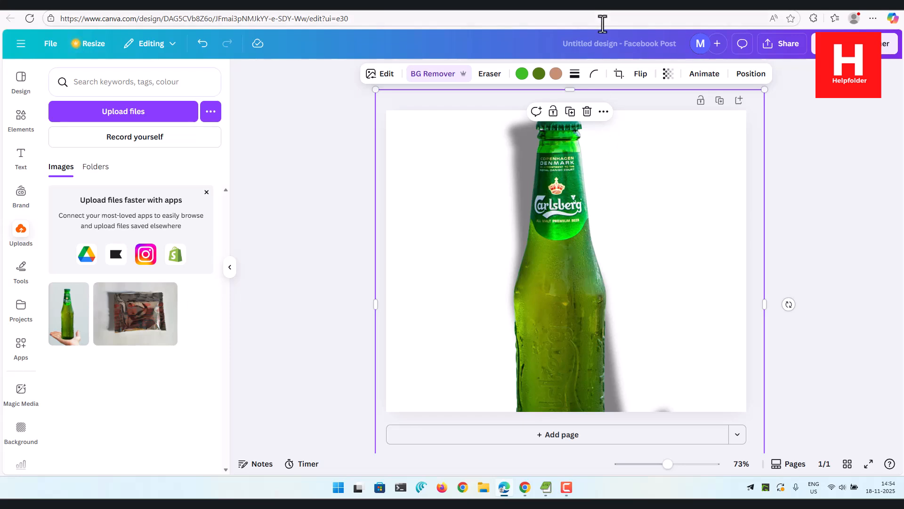
{"action": "left_click", "coordinate": [413, 197]}
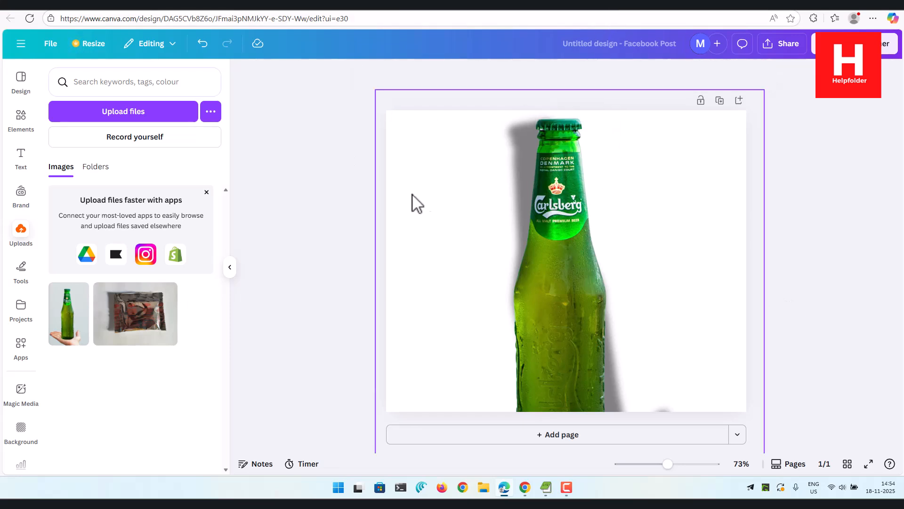
{"action": "left_click", "coordinate": [547, 199]}
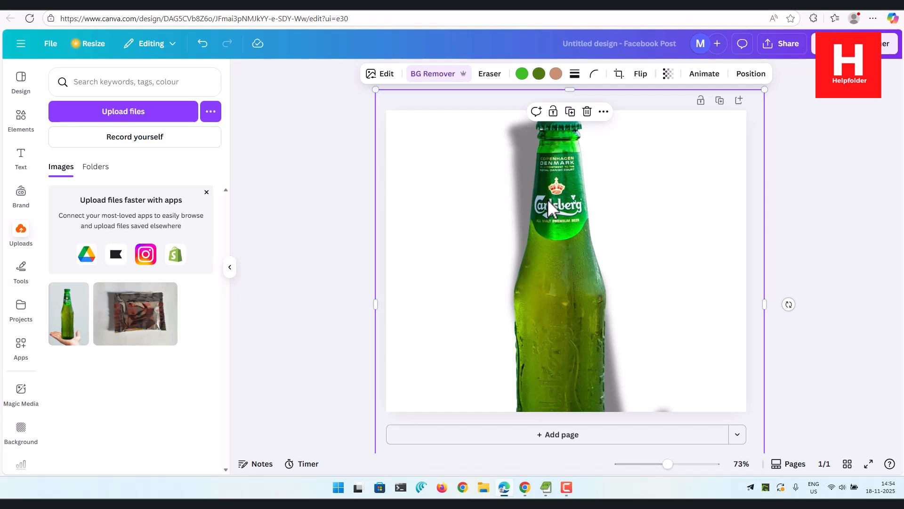